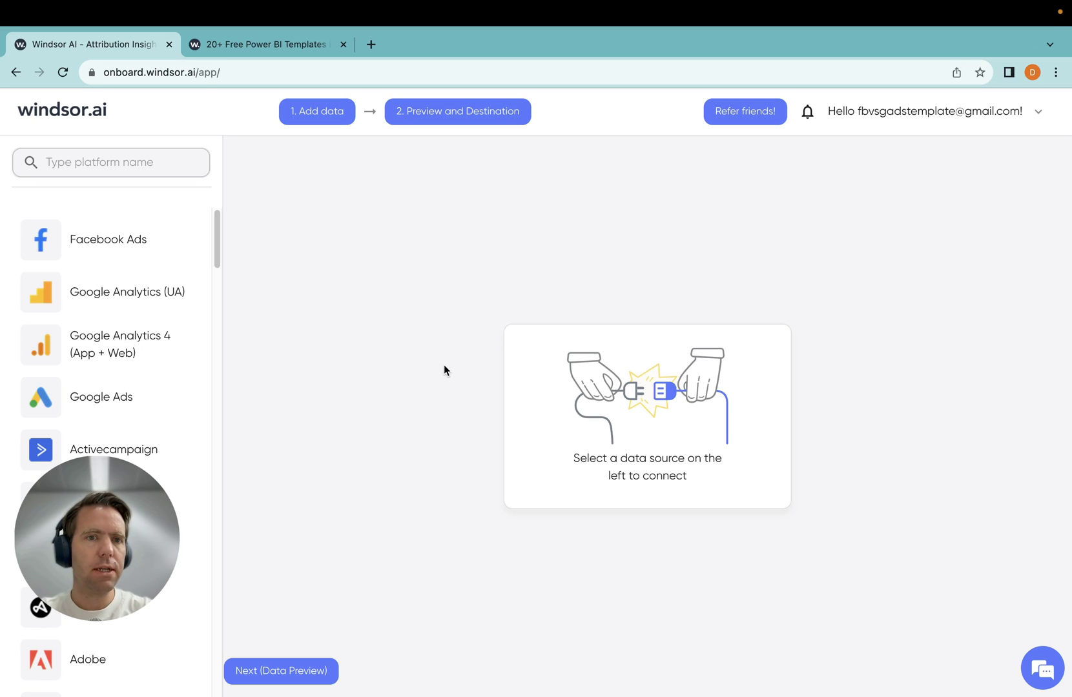
left_click(84, 244)
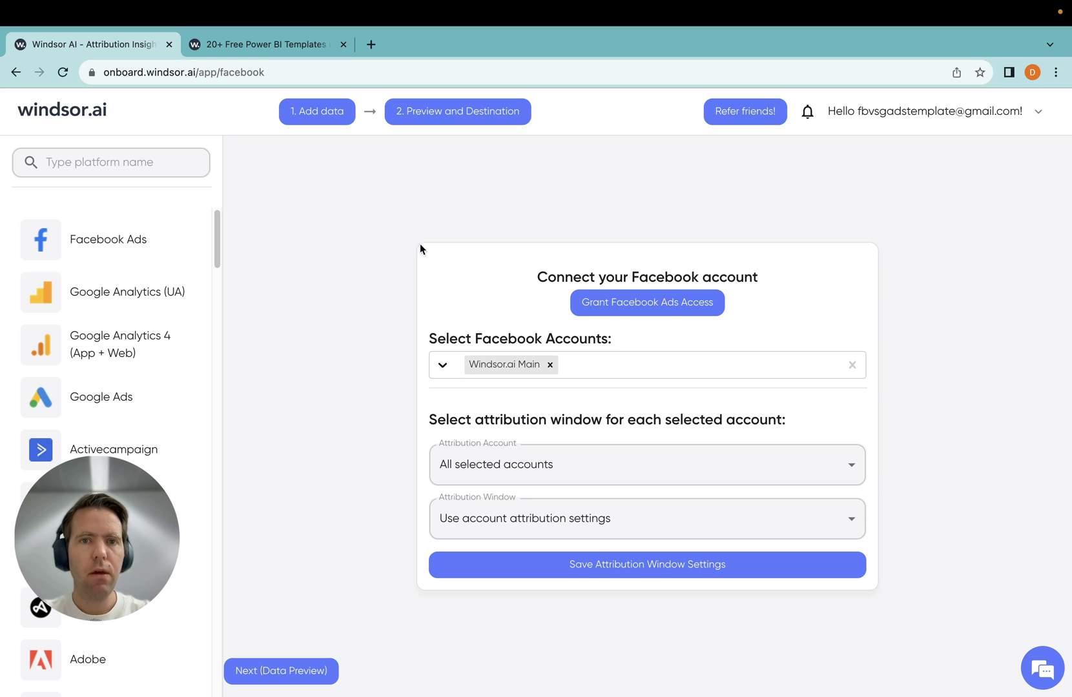
left_click(666, 304)
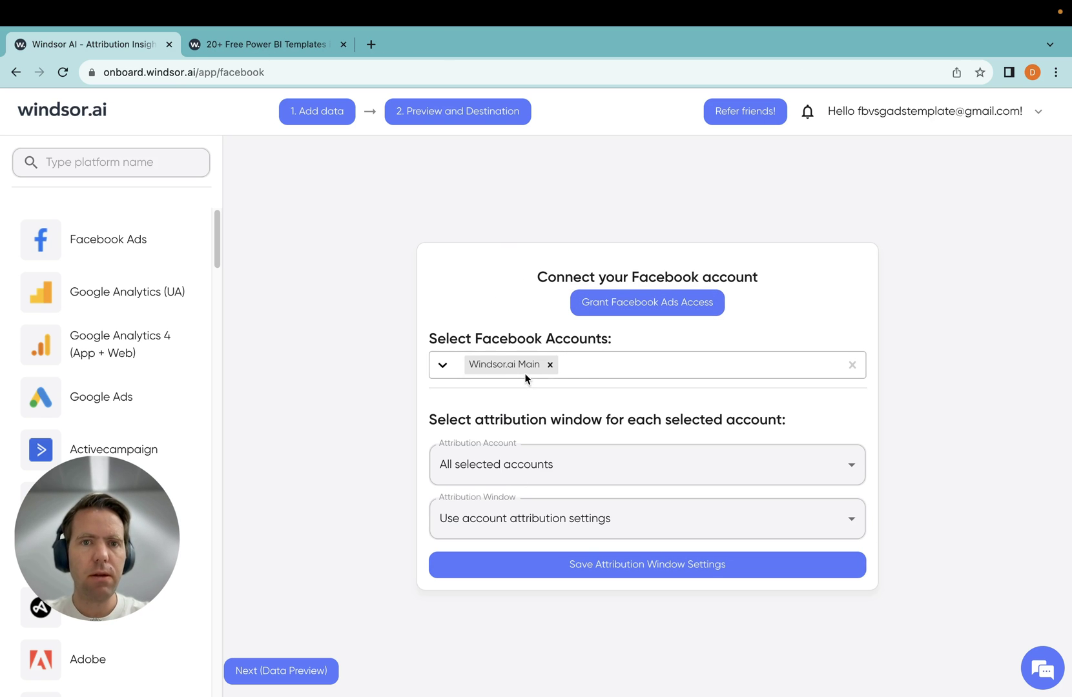
left_click(606, 370)
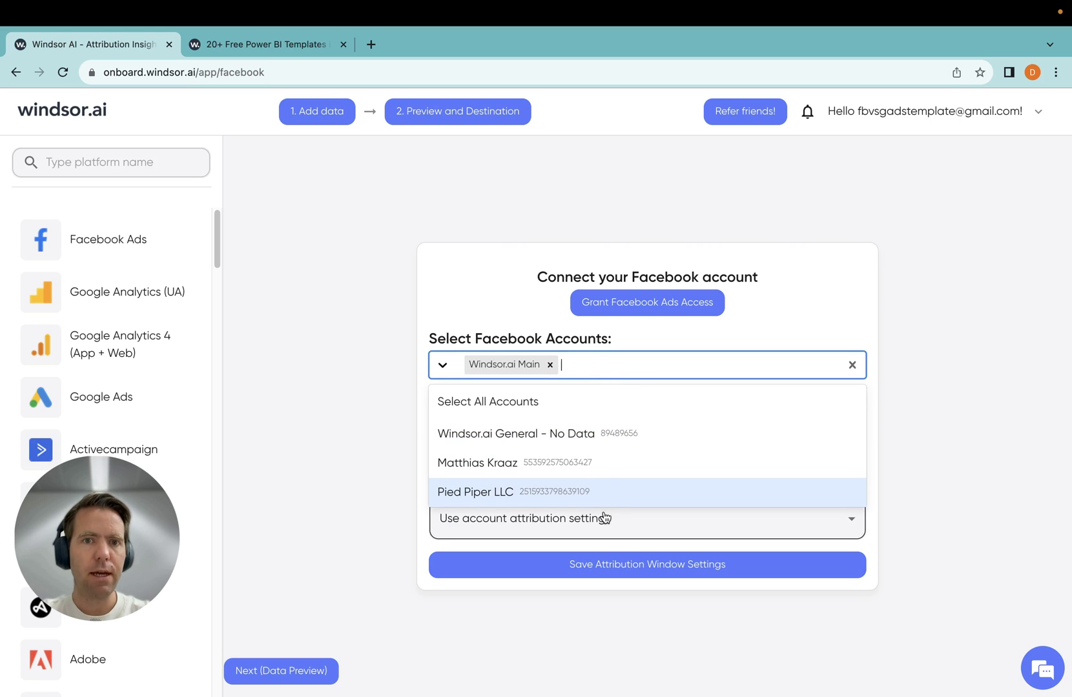
left_click(612, 367)
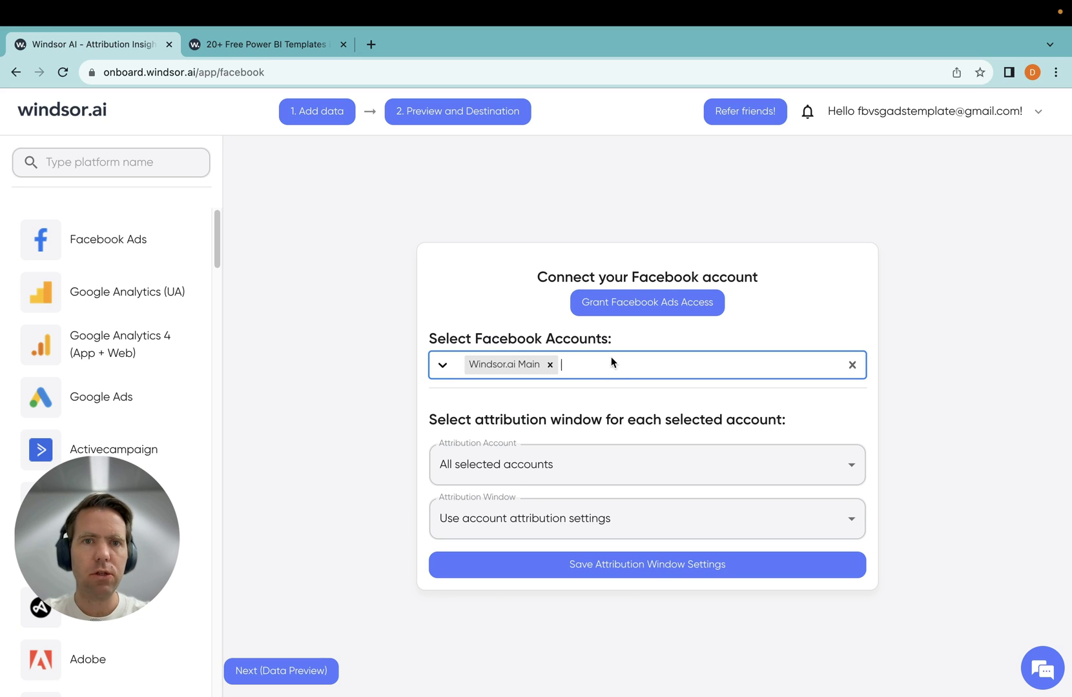
On the Preview and Destination step, choose facebook as the data source and fetch the preview
left_click(452, 113)
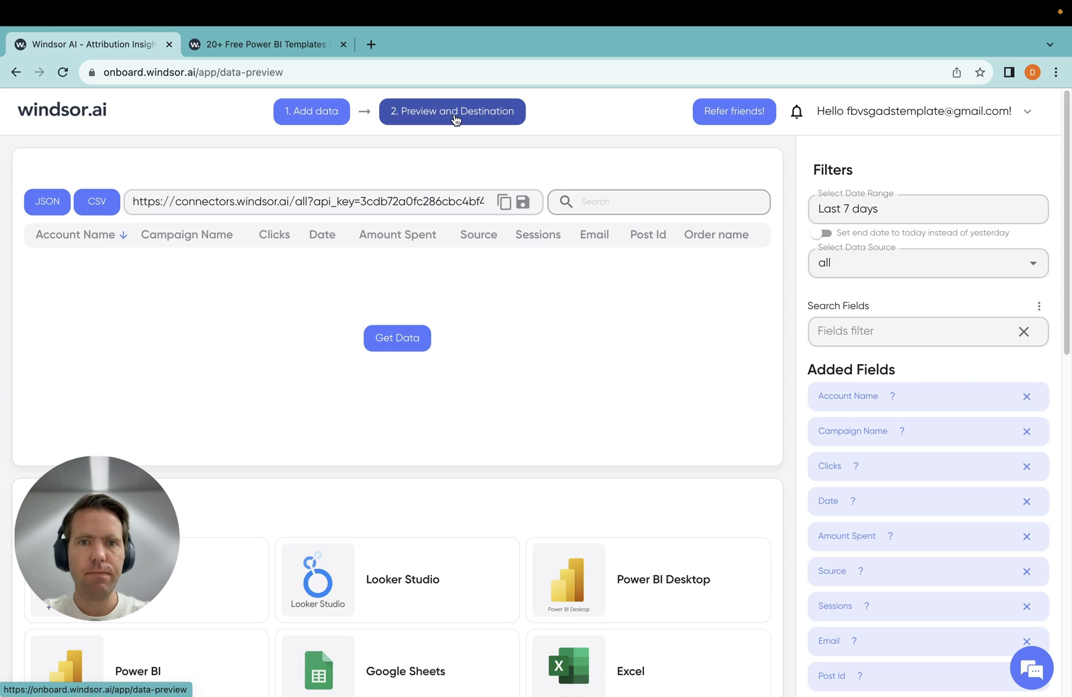
left_click(850, 264)
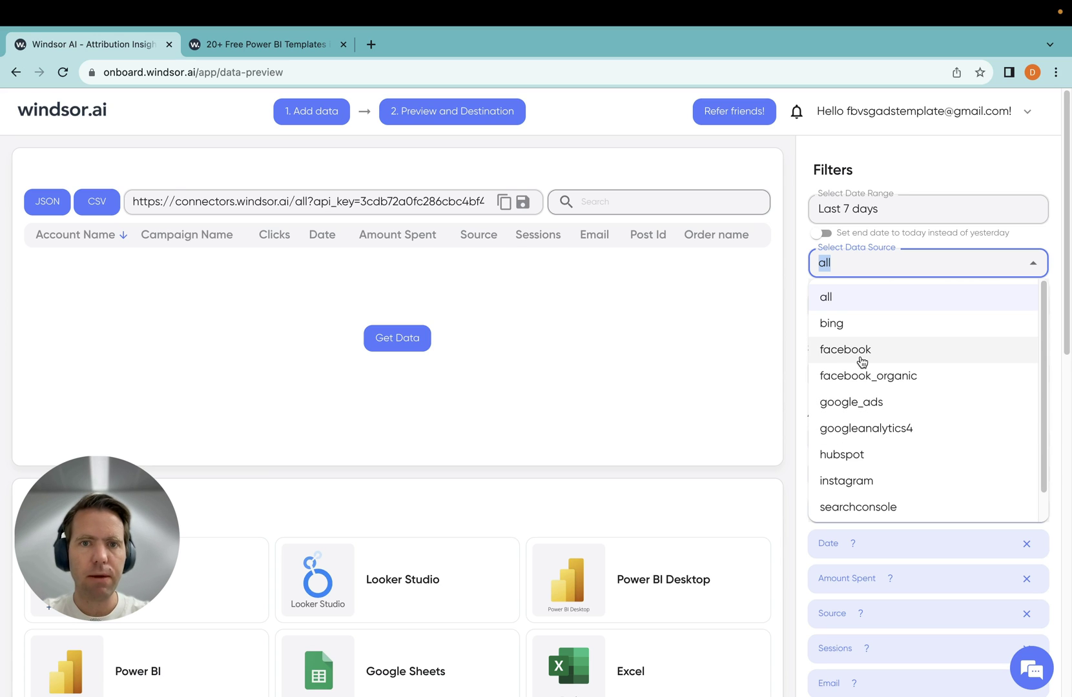
left_click(862, 351)
left_click(398, 338)
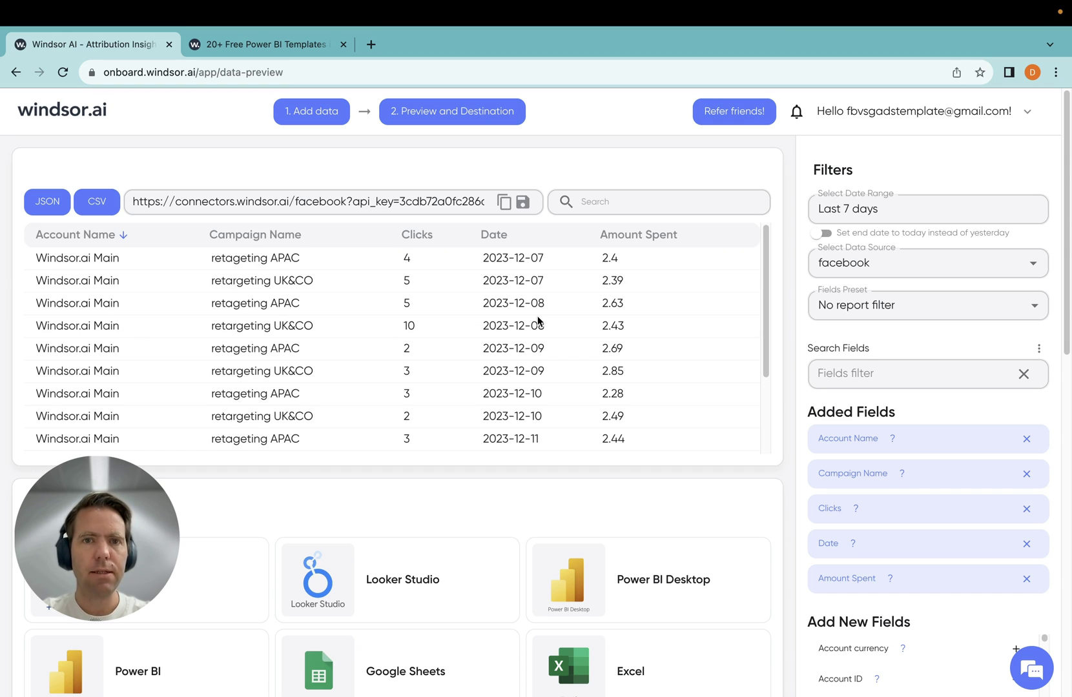
Add the Impressions field and refresh the Windsor.ai preview
left_click(902, 364)
type("impression")
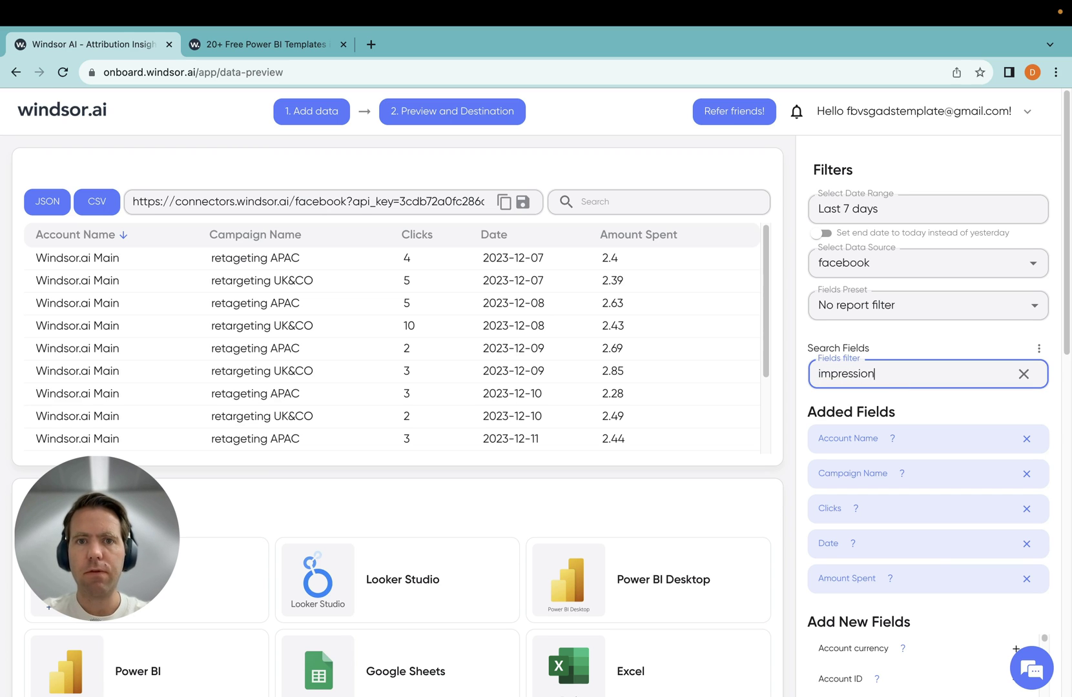
type("s")
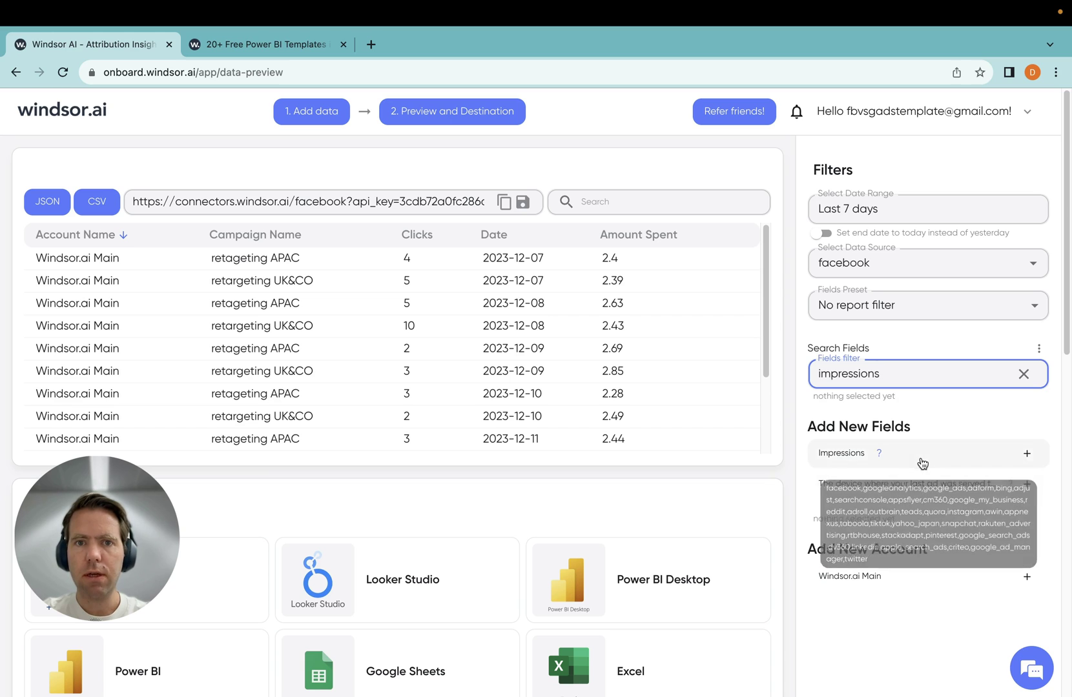
left_click(922, 461)
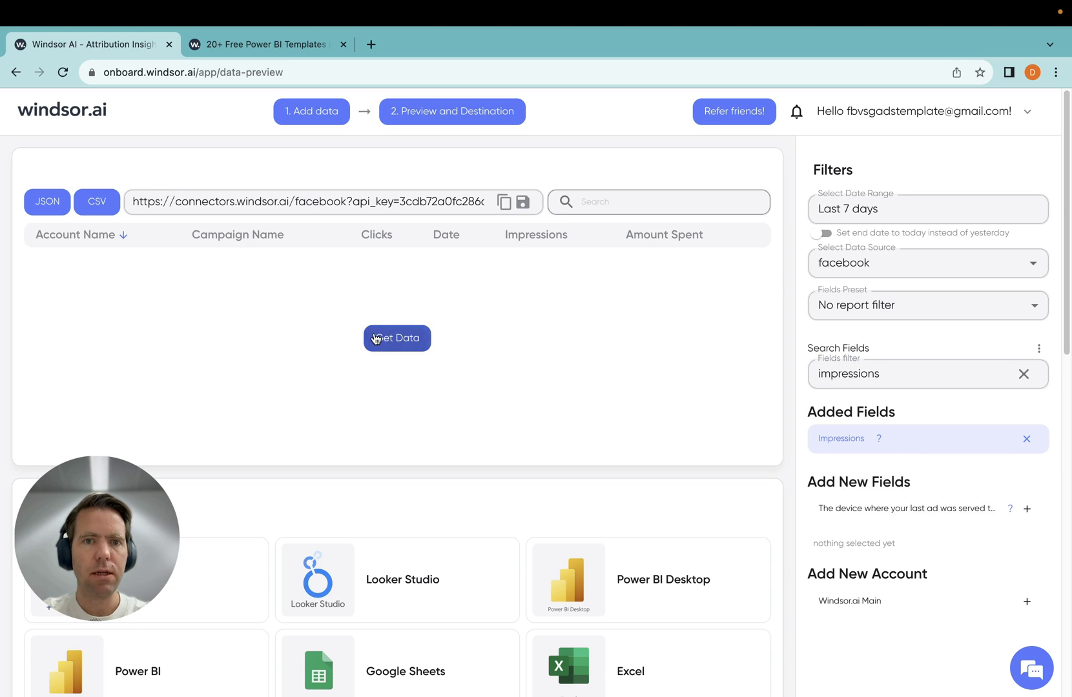
left_click(375, 338)
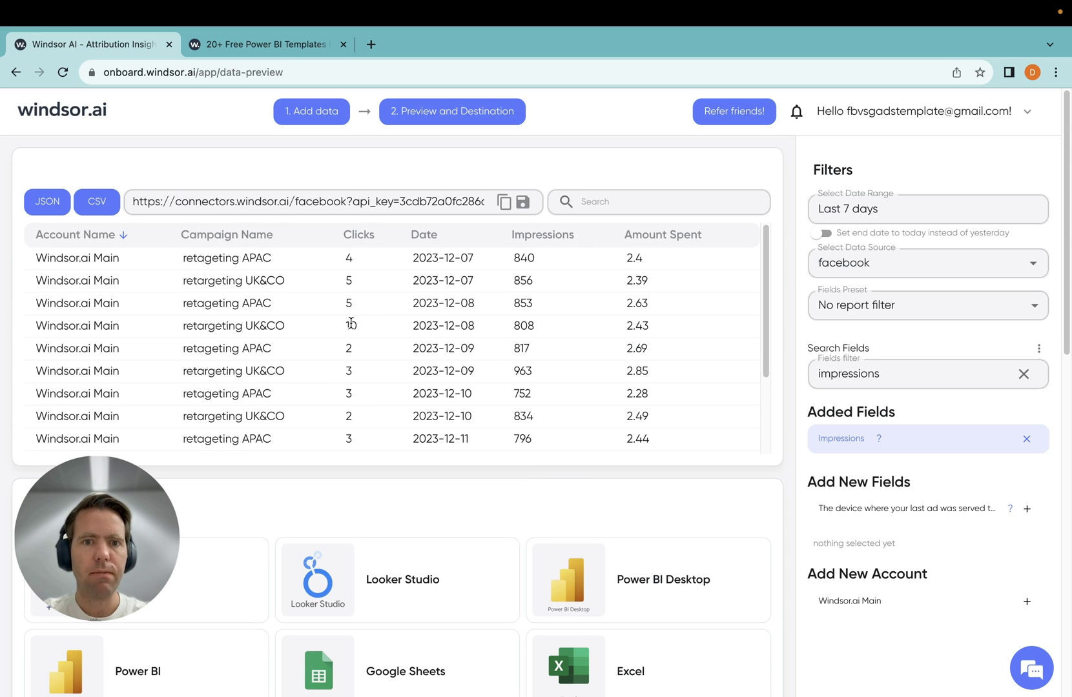
scroll(351, 324, "down", 3)
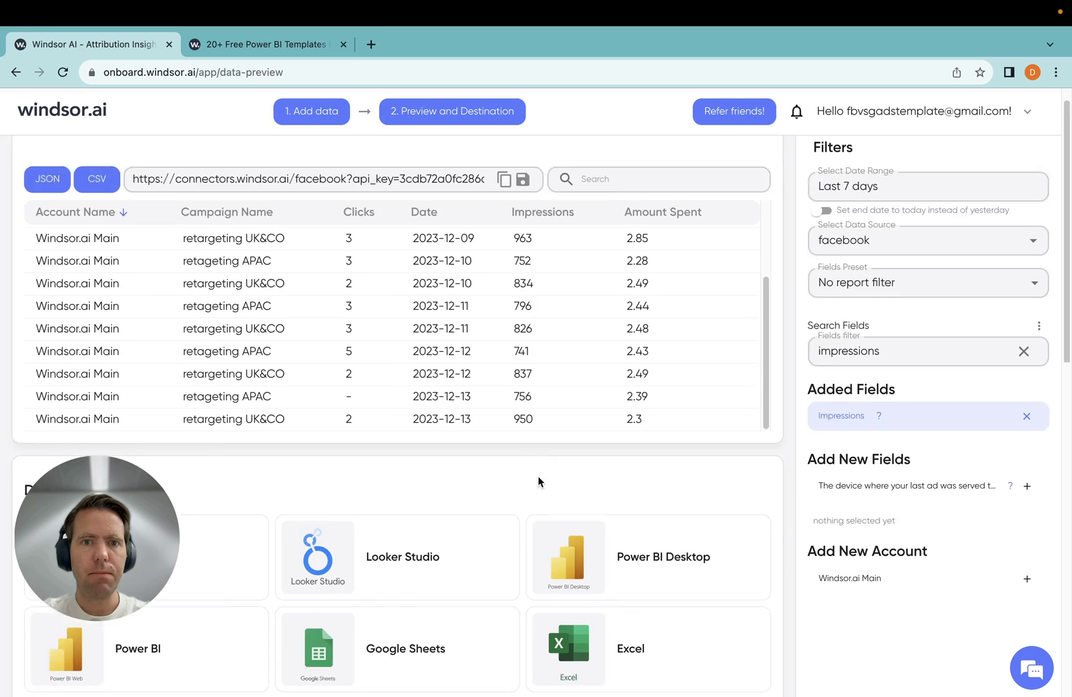
scroll(538, 476, "down", 3)
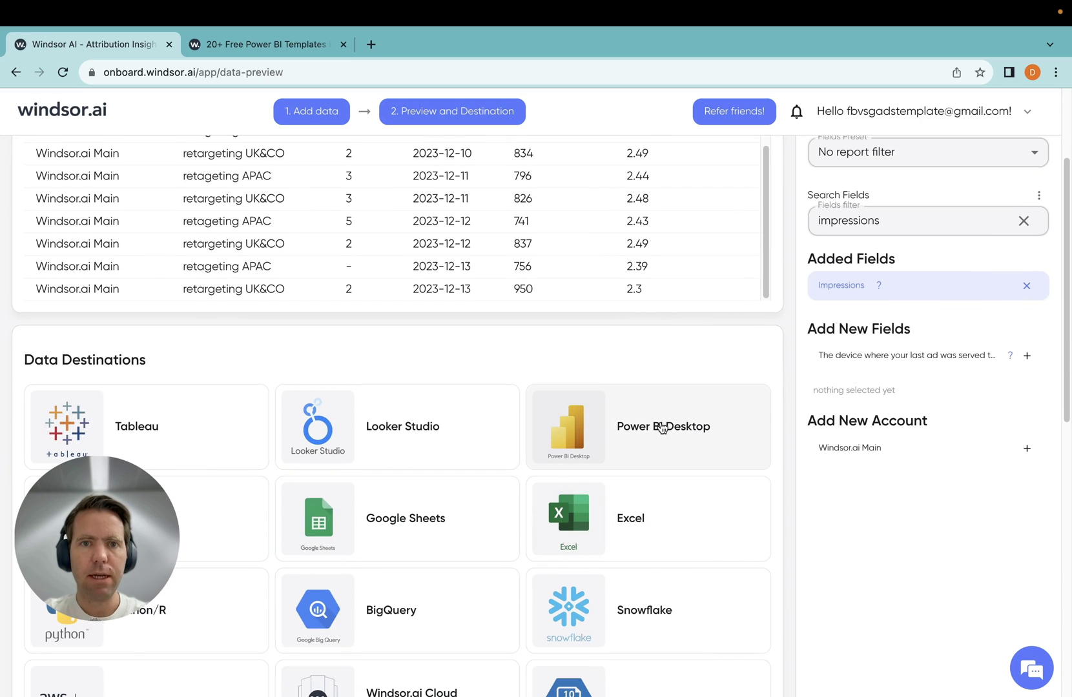
Pick the Power BI Desktop destination, copy its connector URL, and switch to Power BI
left_click(662, 428)
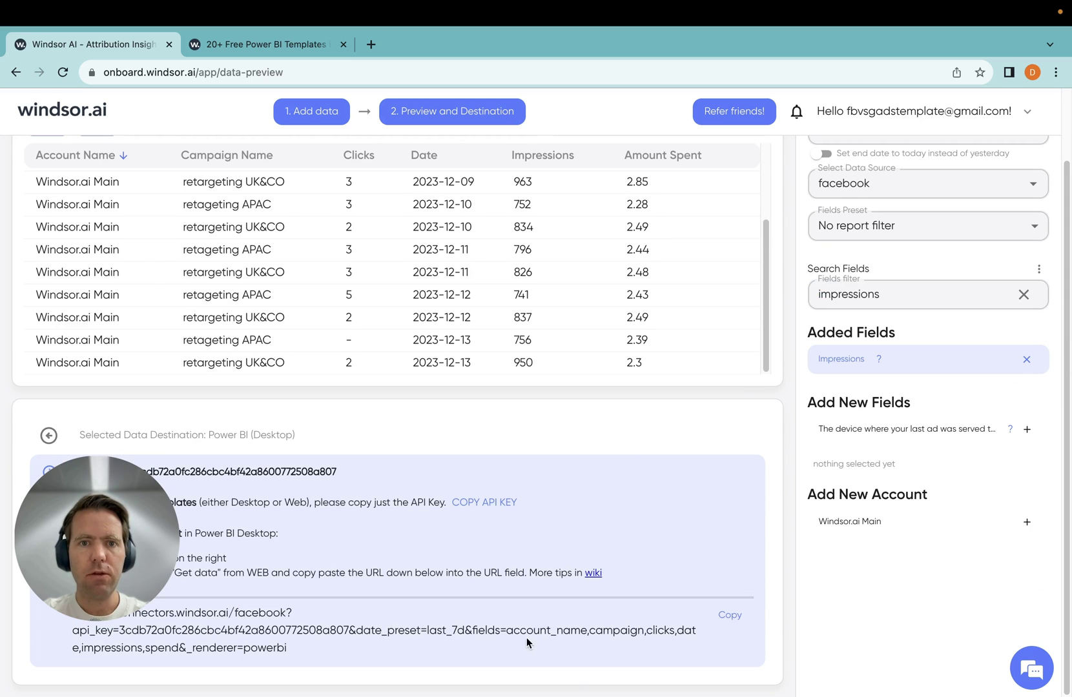
left_click(730, 617)
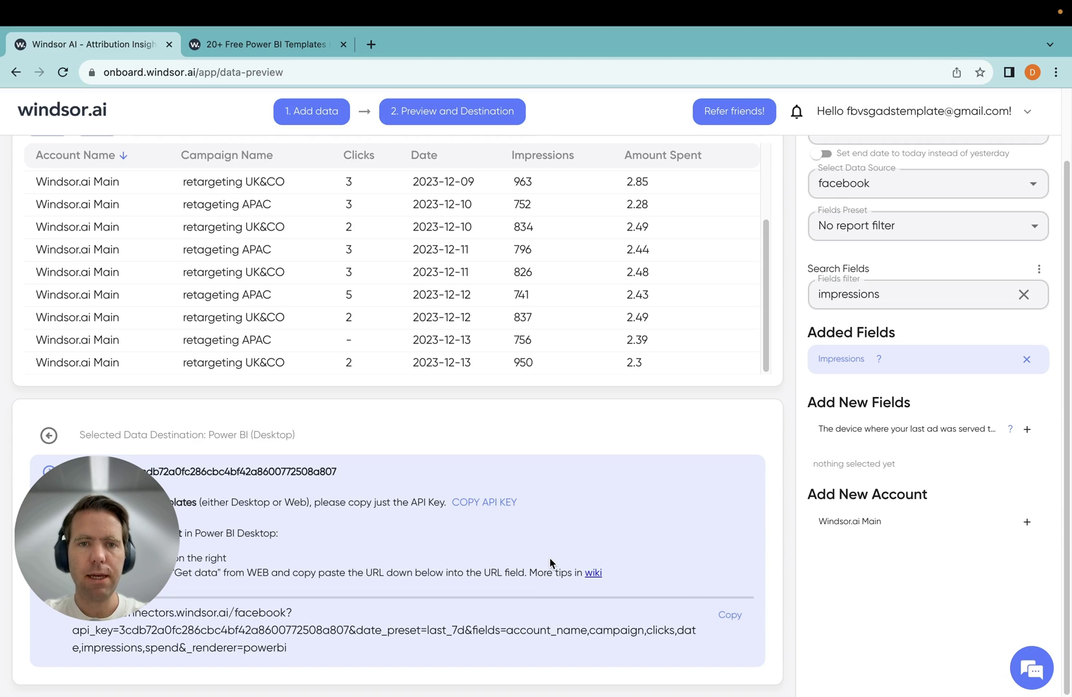
key("ctrl+Left")
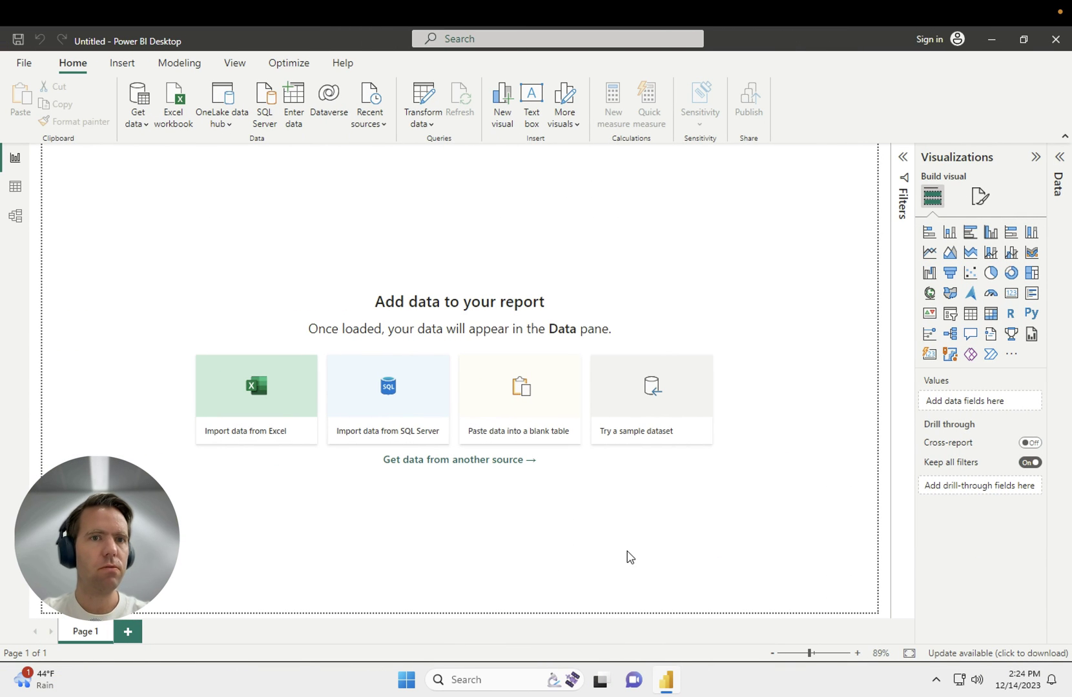
Import the copied Windsor.ai URL as a Web data source
left_click(136, 121)
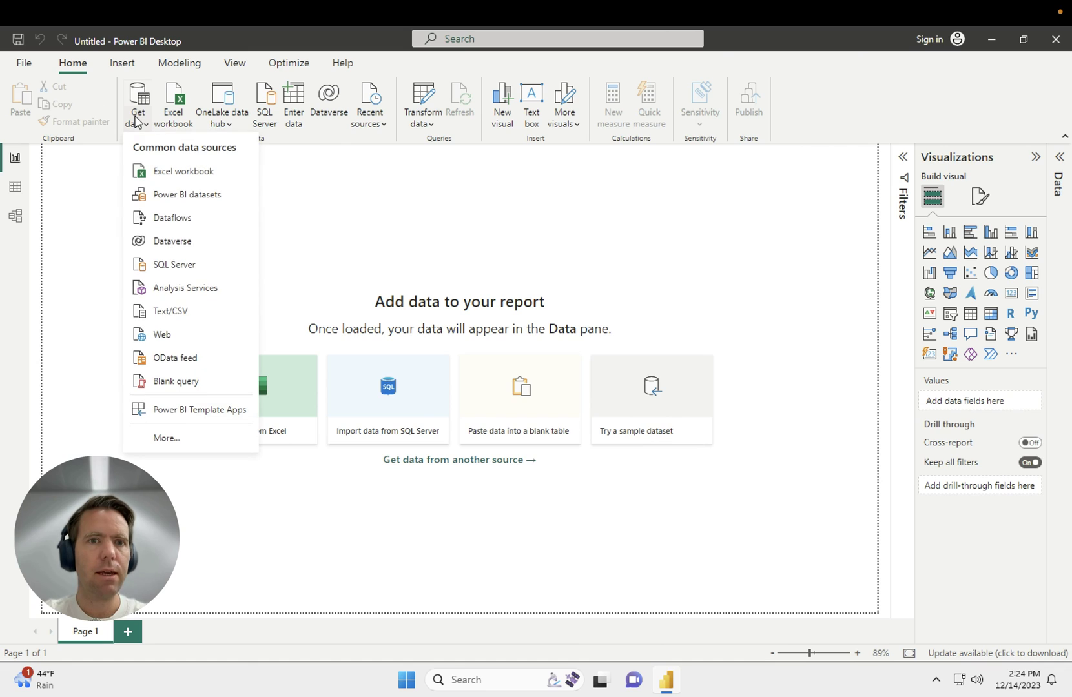
left_click(173, 337)
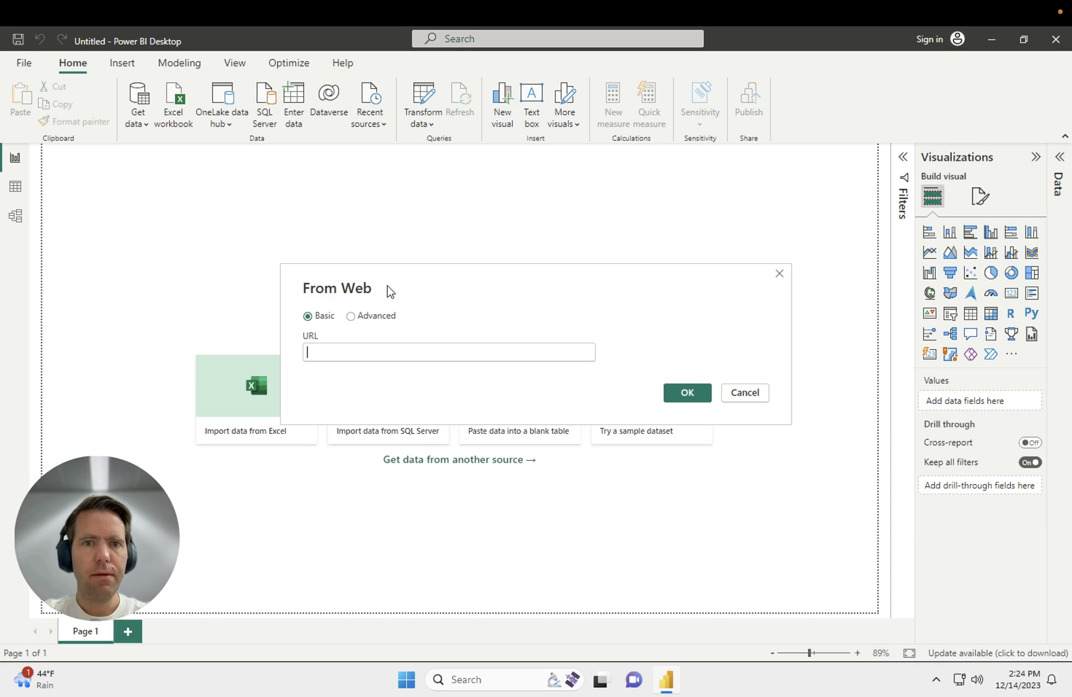
right_click(399, 353)
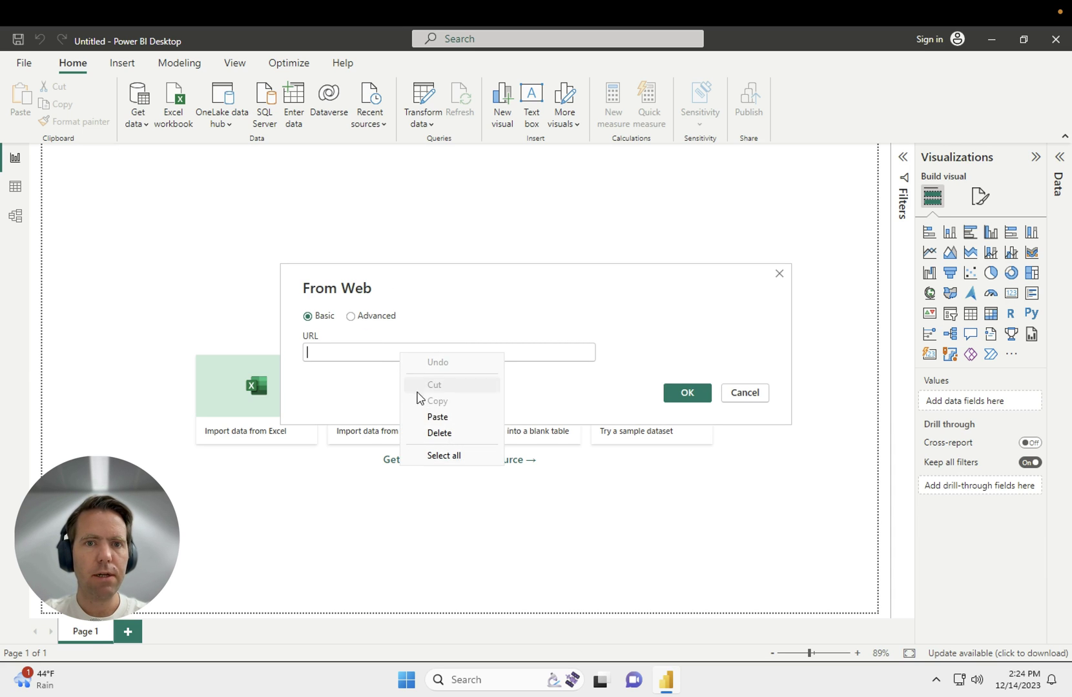
left_click(426, 415)
left_click(691, 400)
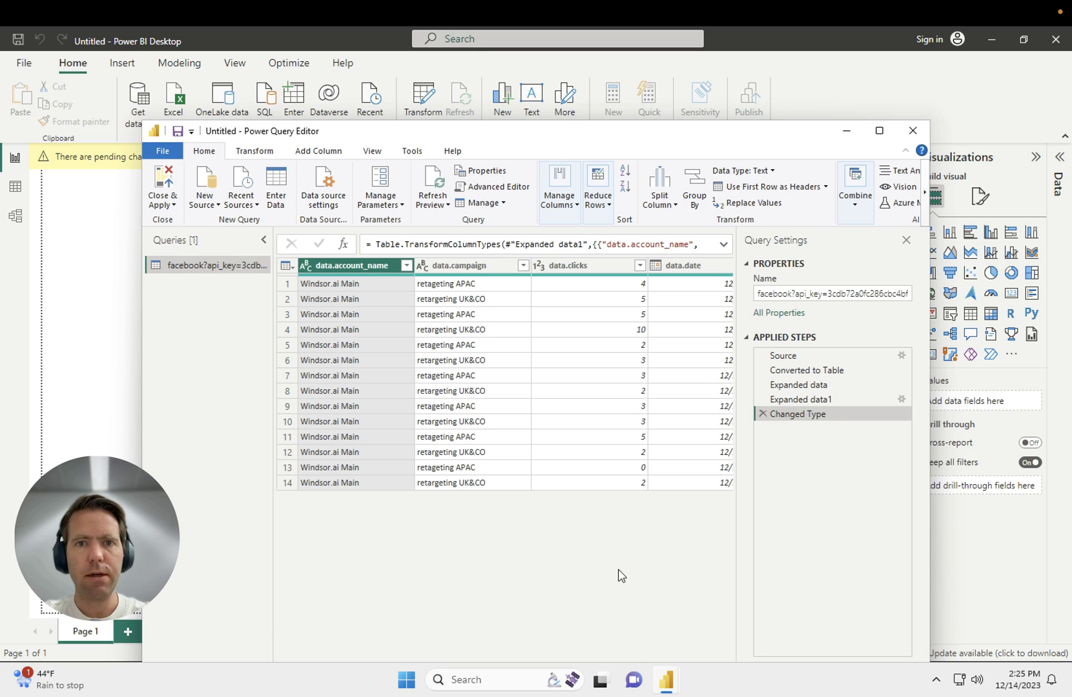
Exit Power Query Editor using Close & Apply
left_click(164, 204)
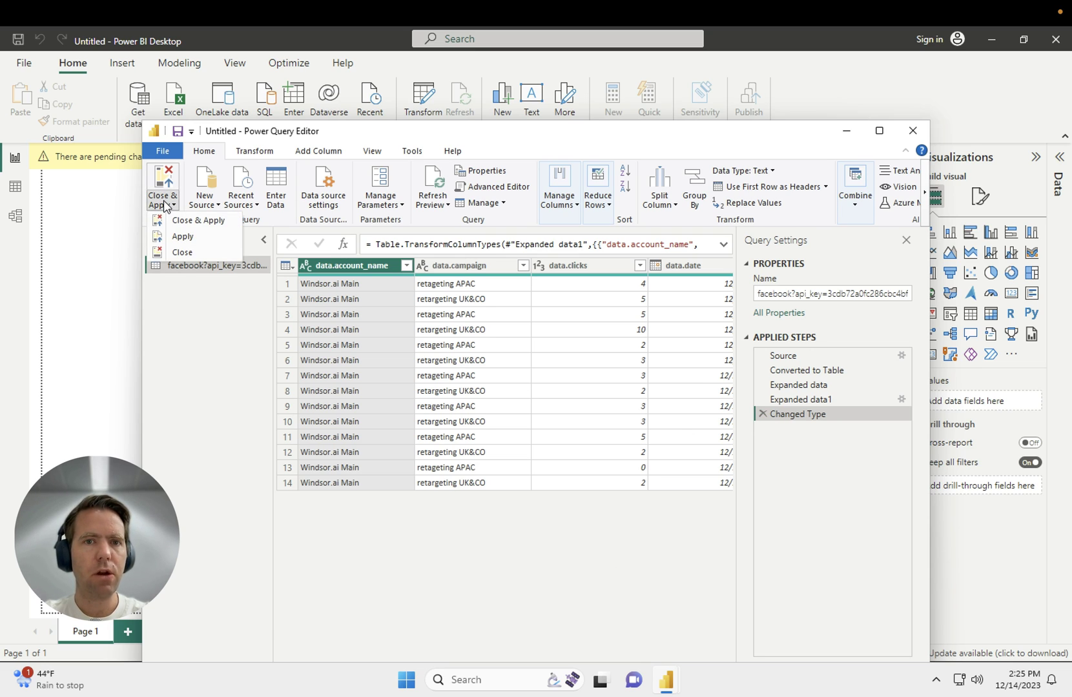
left_click(182, 251)
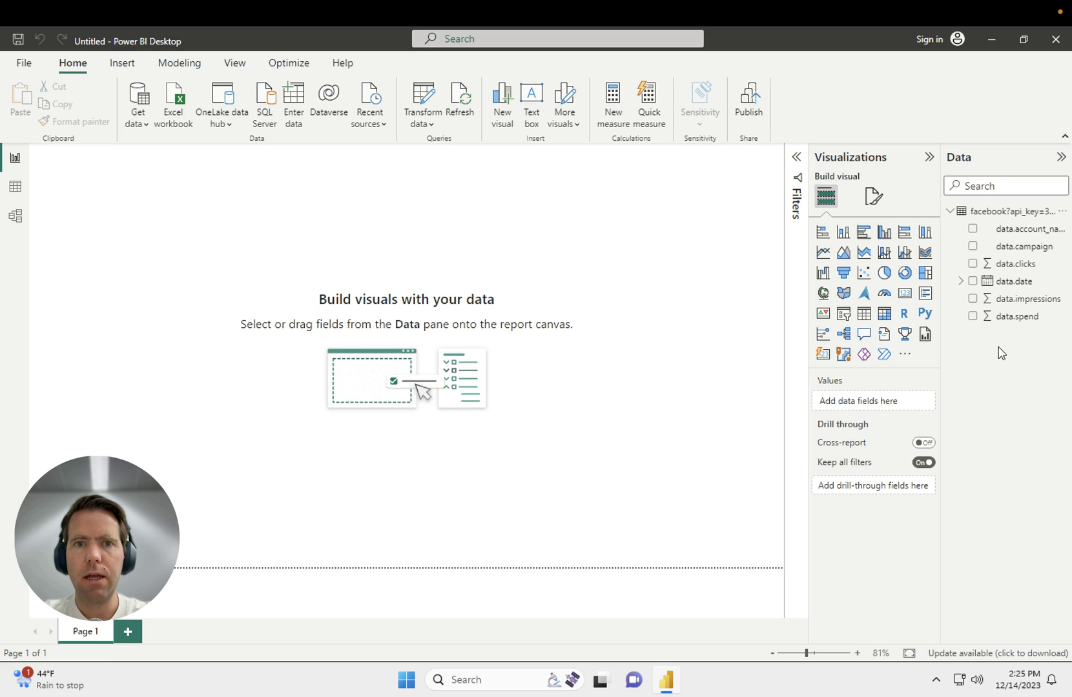
Add a widened table visual with data.campaign, data.impressions and data.spend columns
left_click(863, 312)
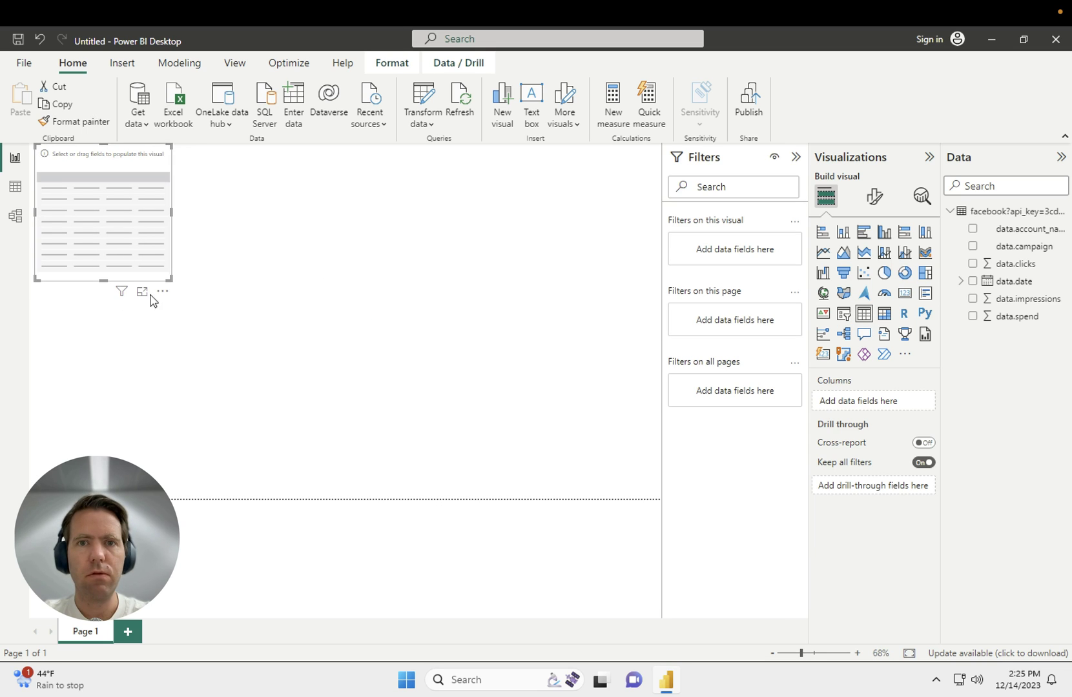
left_click_drag(1036, 247, 892, 396)
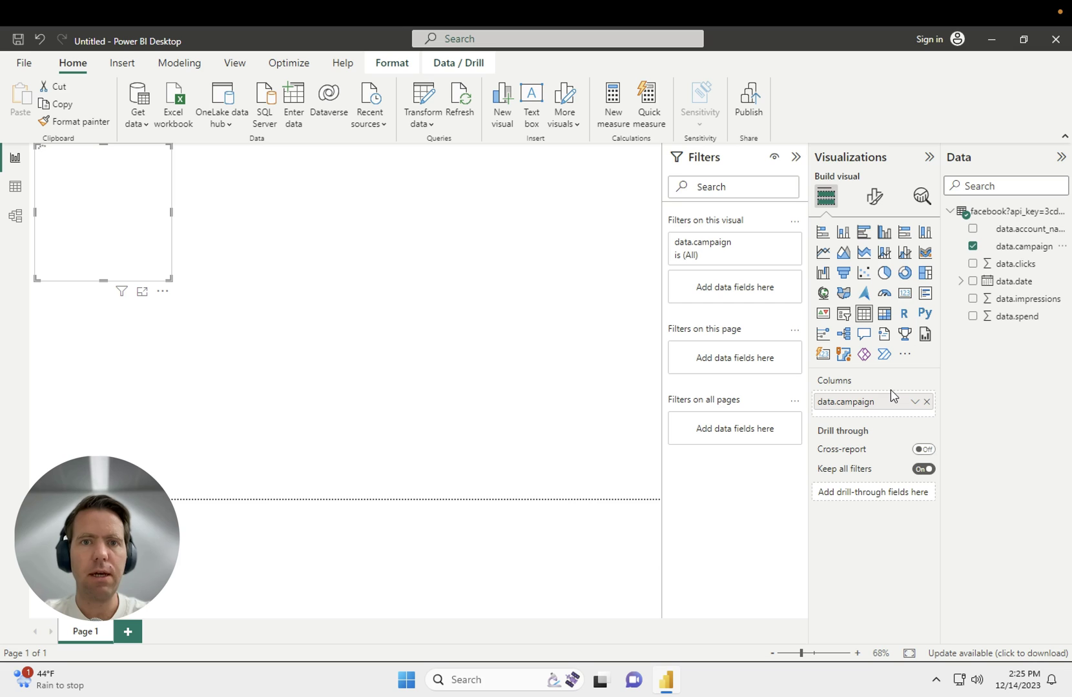
left_click_drag(1005, 299, 892, 426)
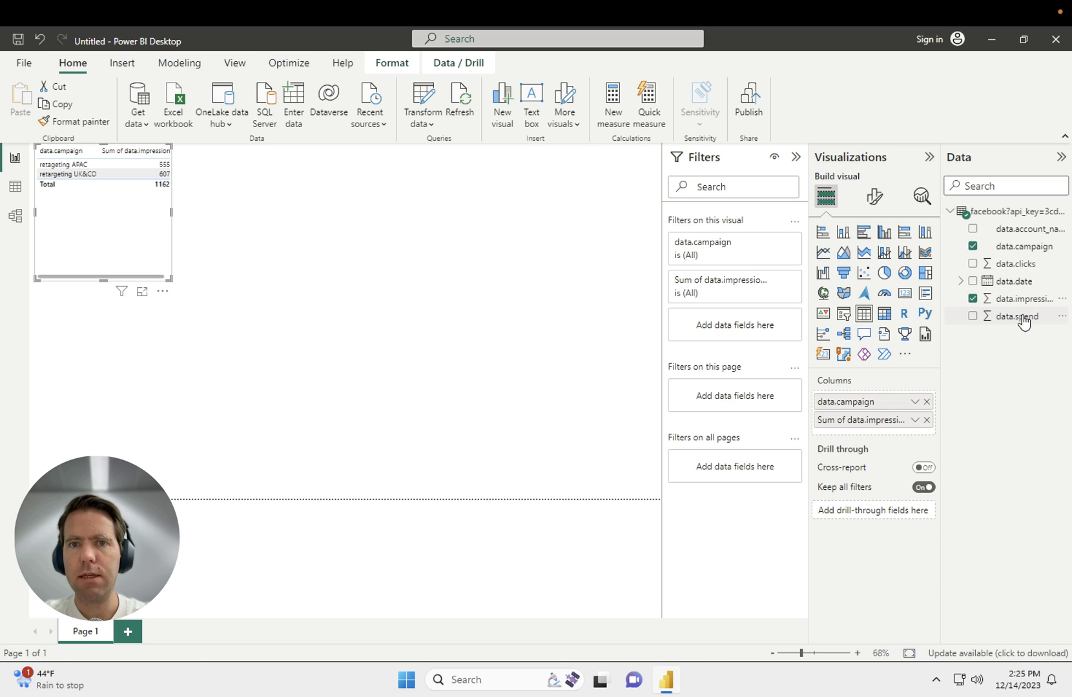
left_click_drag(1021, 319, 885, 442)
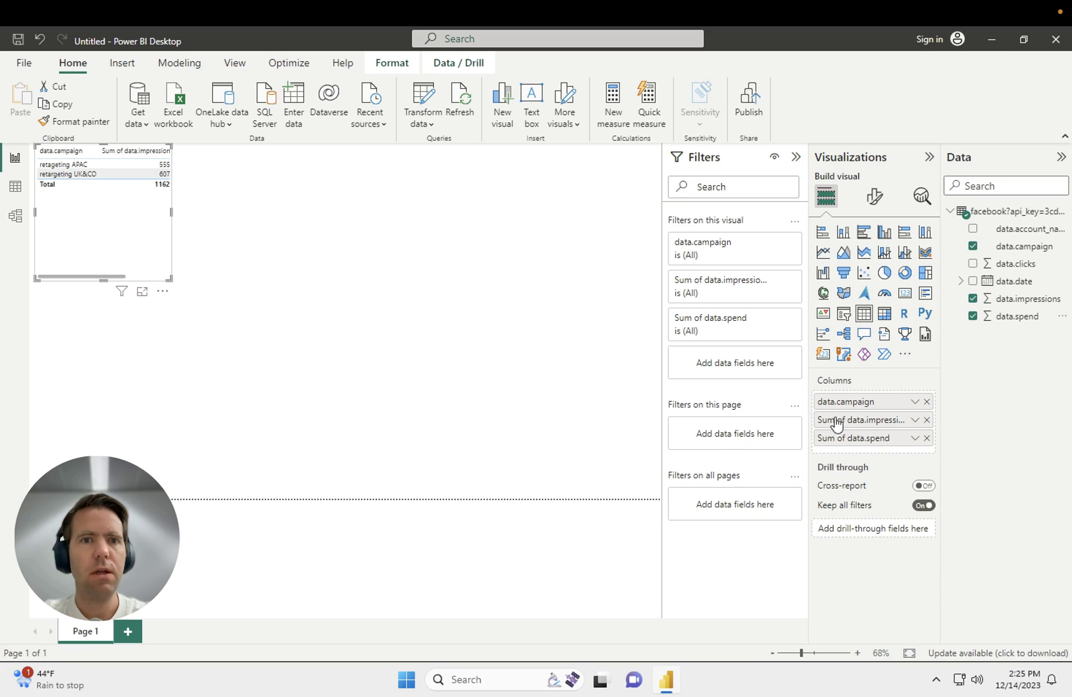
left_click_drag(171, 279, 479, 282)
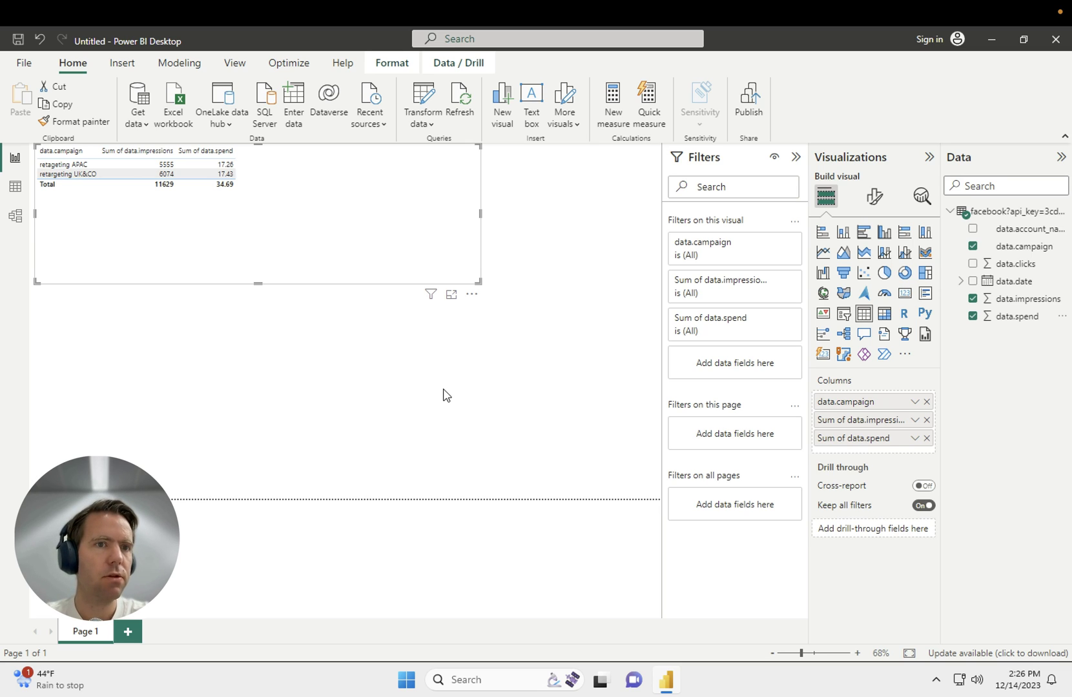
Switch back to the Windsor.ai browser window
key("ctrl+Right")
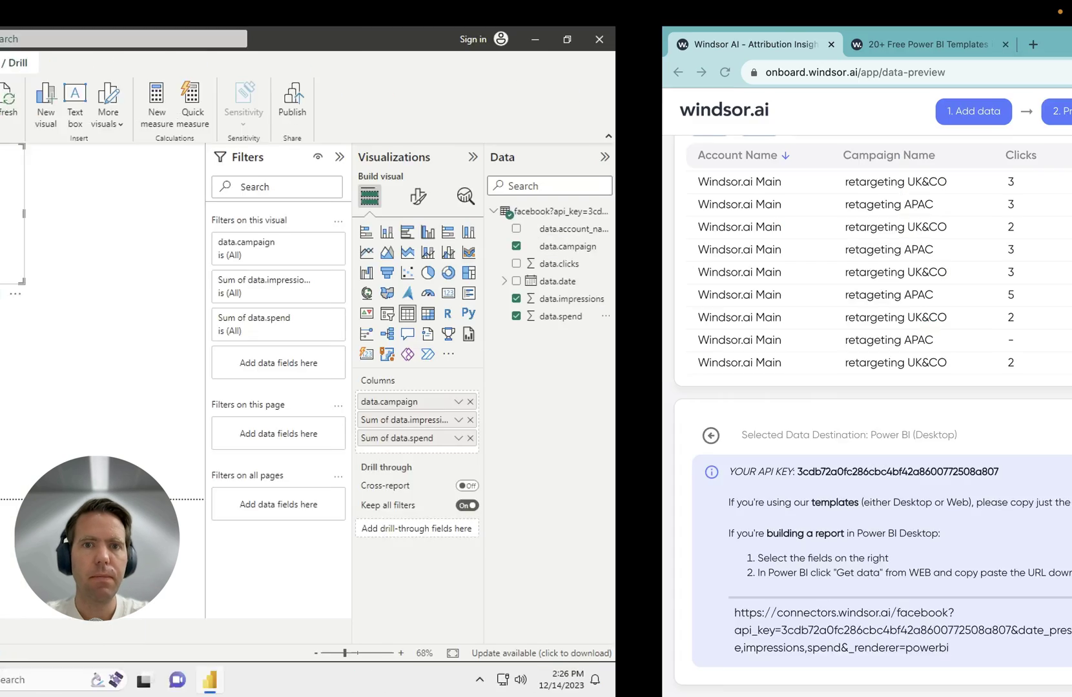